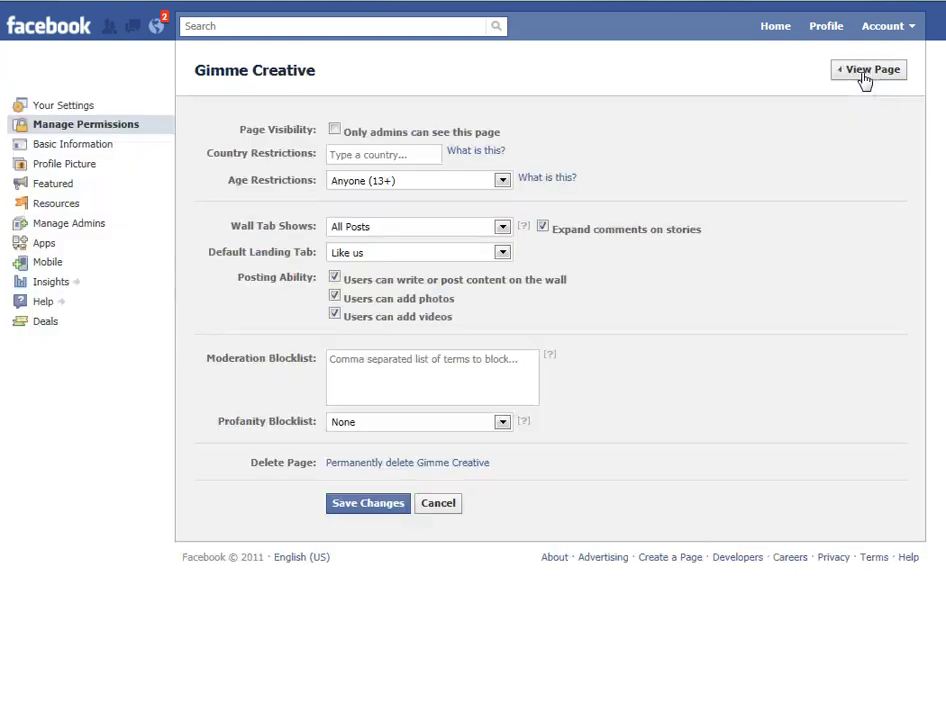
Add the Events app as a tab on the Gimme Creative page through its app settings.
{"action": "left_click", "coordinate": [36, 245]}
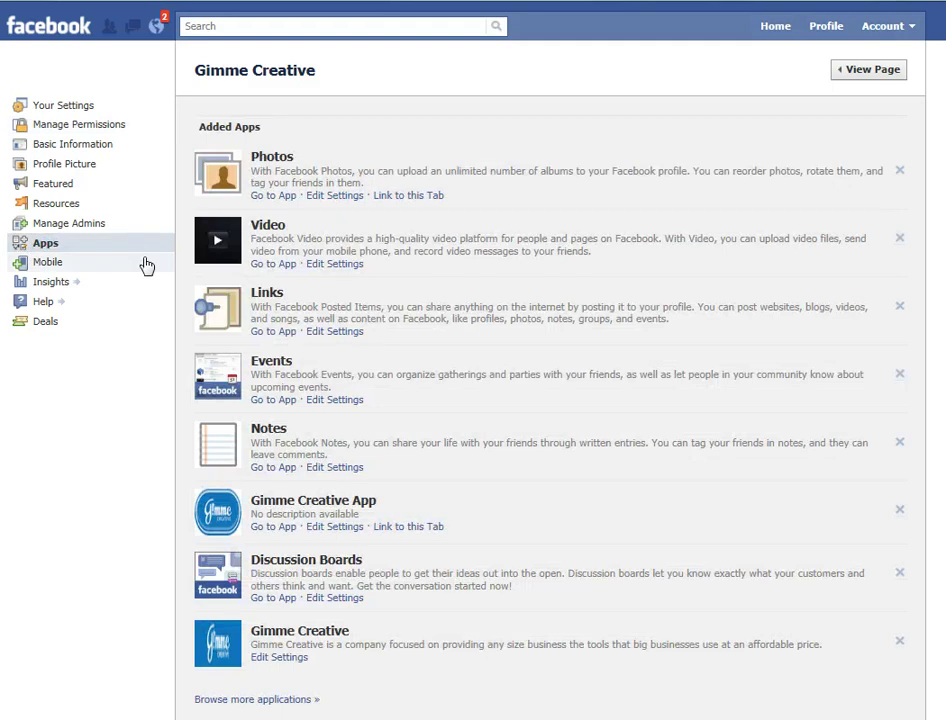
{"action": "left_click", "coordinate": [316, 401]}
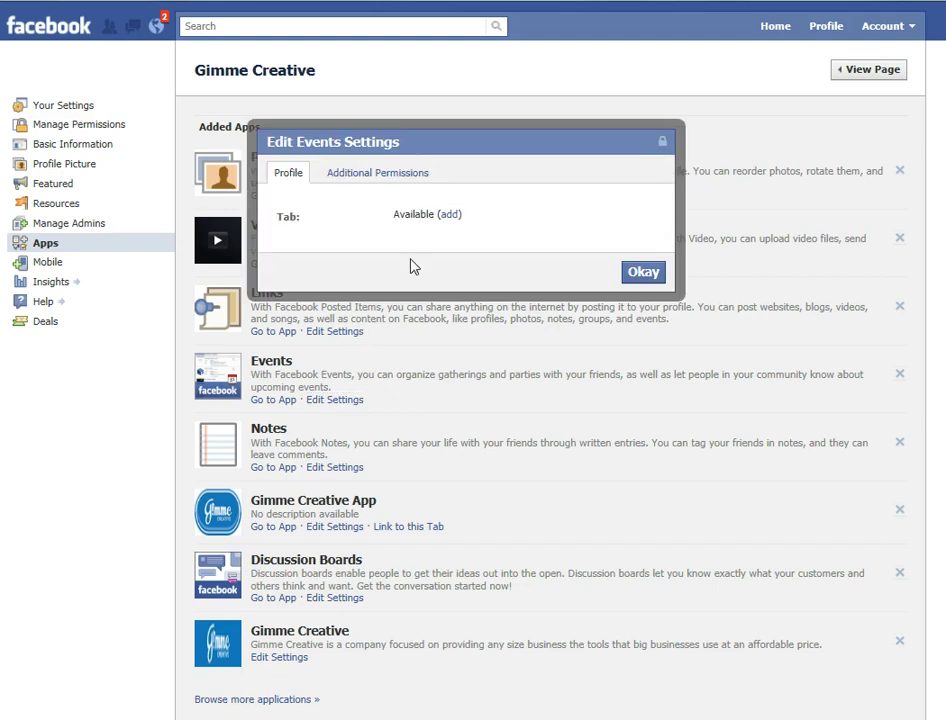
{"action": "left_click", "coordinate": [445, 216]}
{"action": "left_click", "coordinate": [643, 273]}
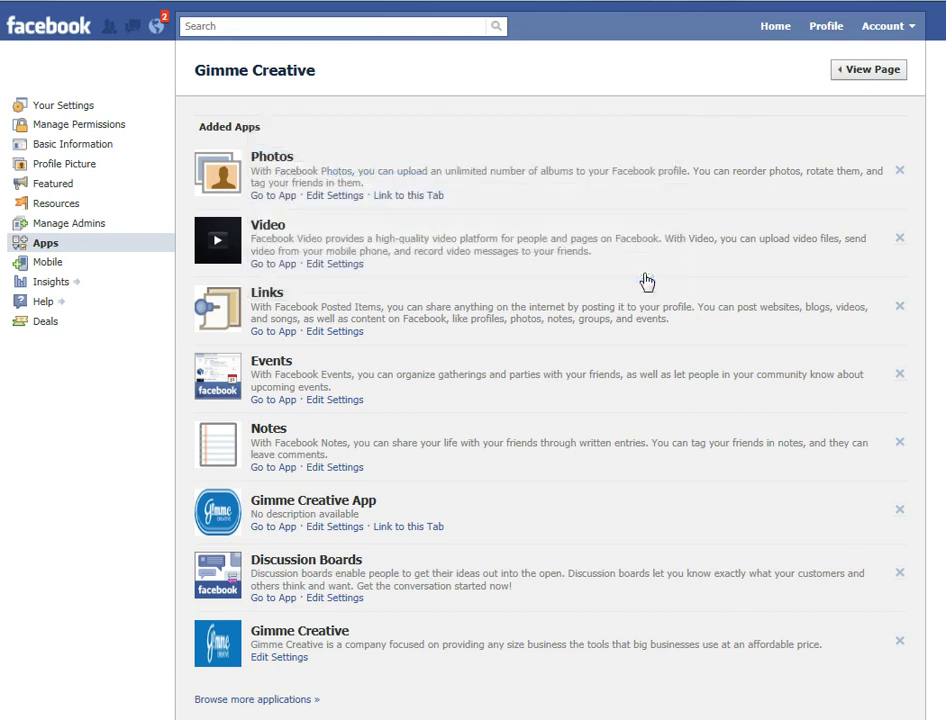
Start a new Gimme Creative event named 'To Have Cake'.
{"action": "left_click", "coordinate": [857, 74]}
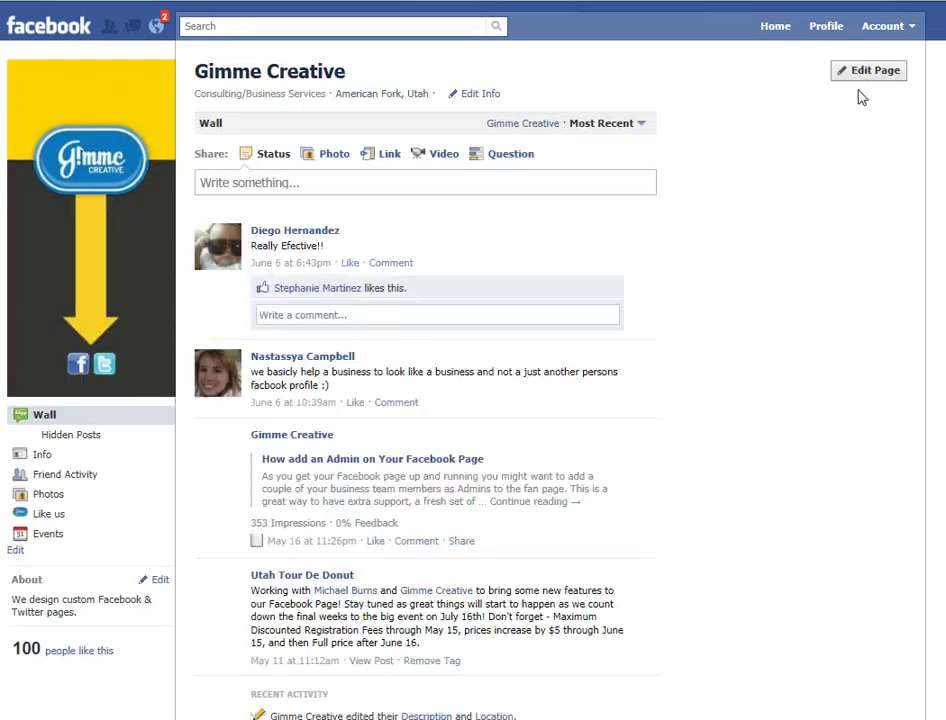
{"action": "left_click", "coordinate": [50, 535]}
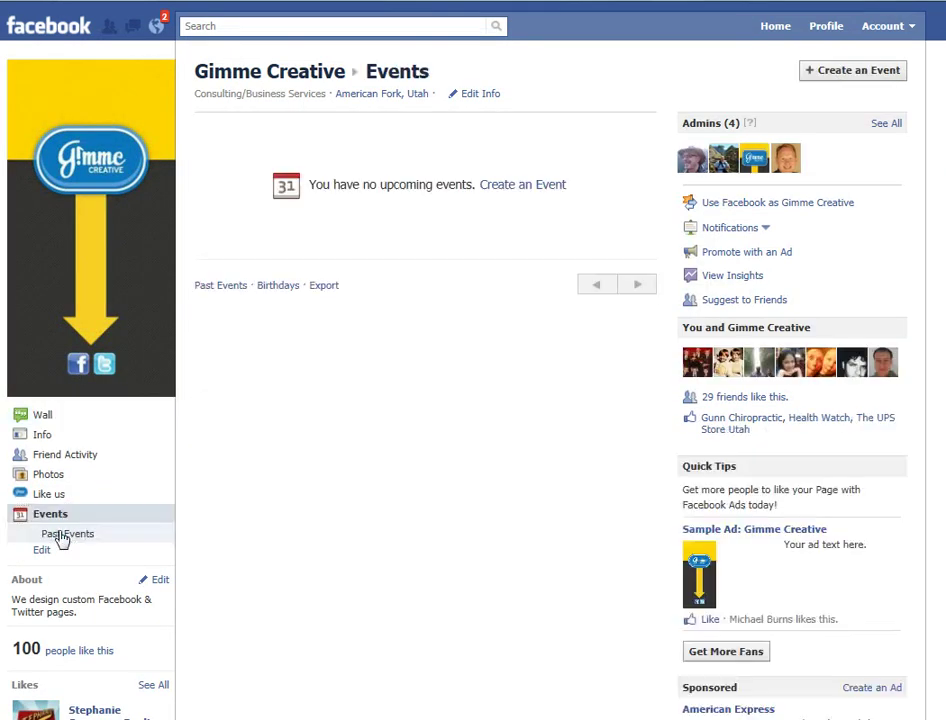
{"action": "left_click", "coordinate": [524, 186]}
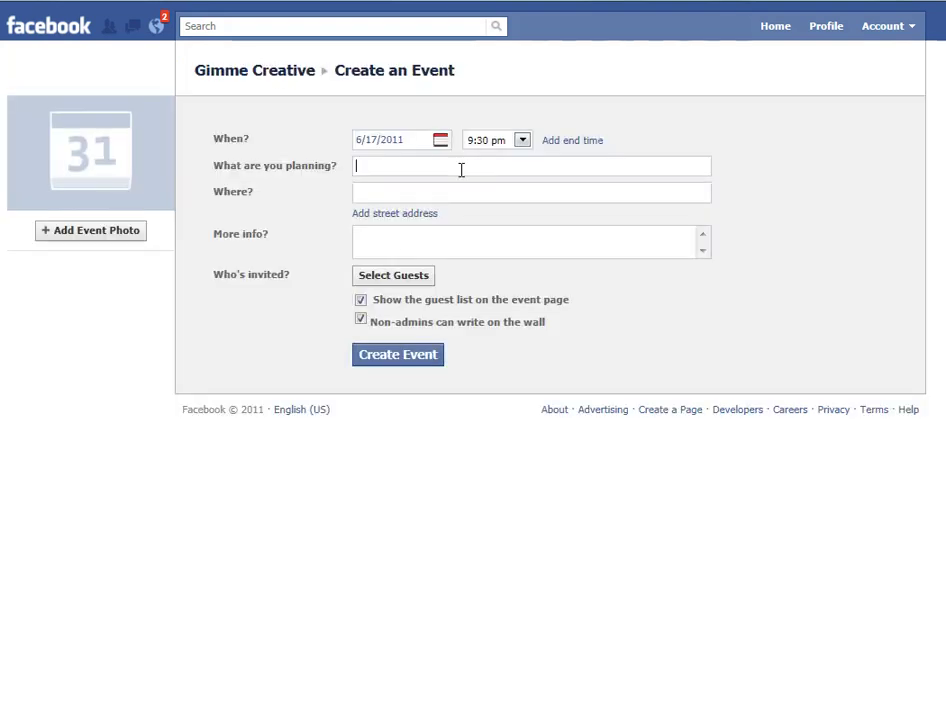
{"action": "type", "text": "To Have Cake"}
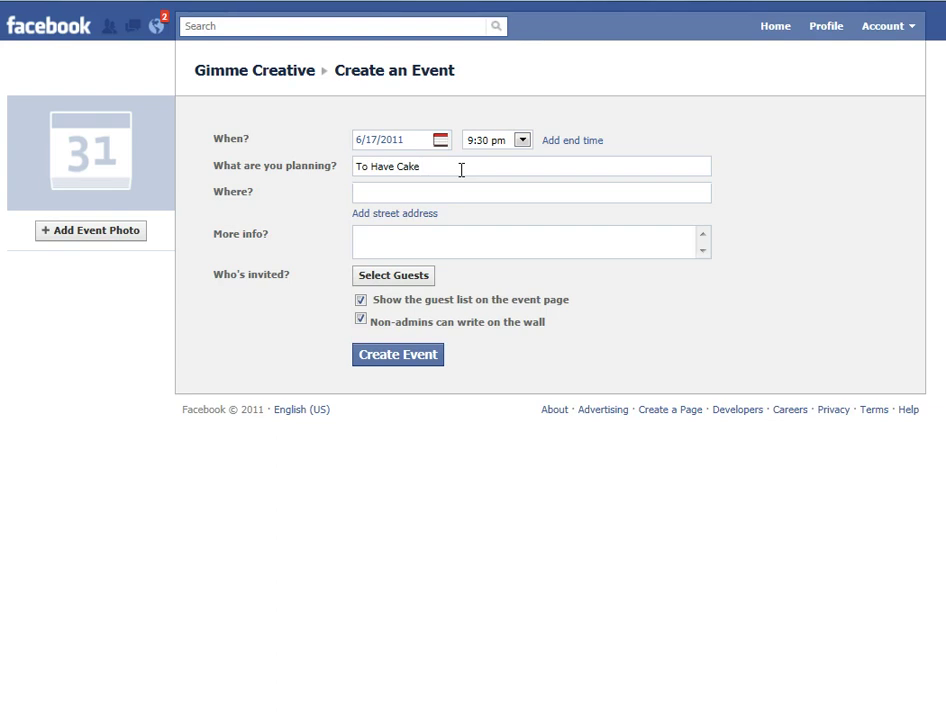
Set the event location to Gimme Office and add the info 'Bring your own cake'.
{"action": "left_click", "coordinate": [433, 191]}
{"action": "type", "text": "Gimme Office"}
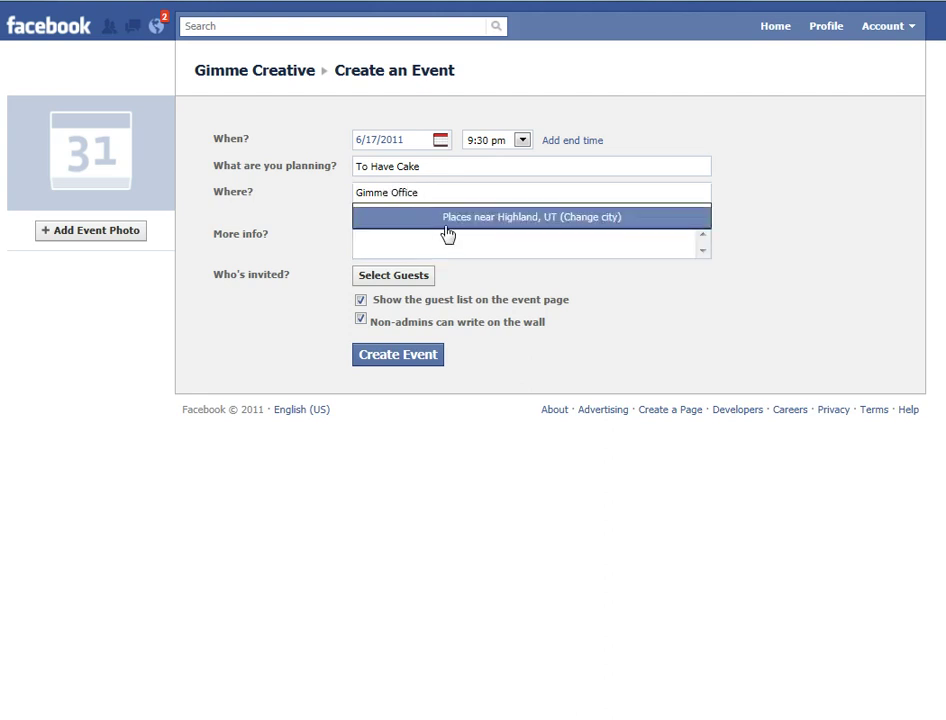
{"action": "left_click", "coordinate": [395, 251]}
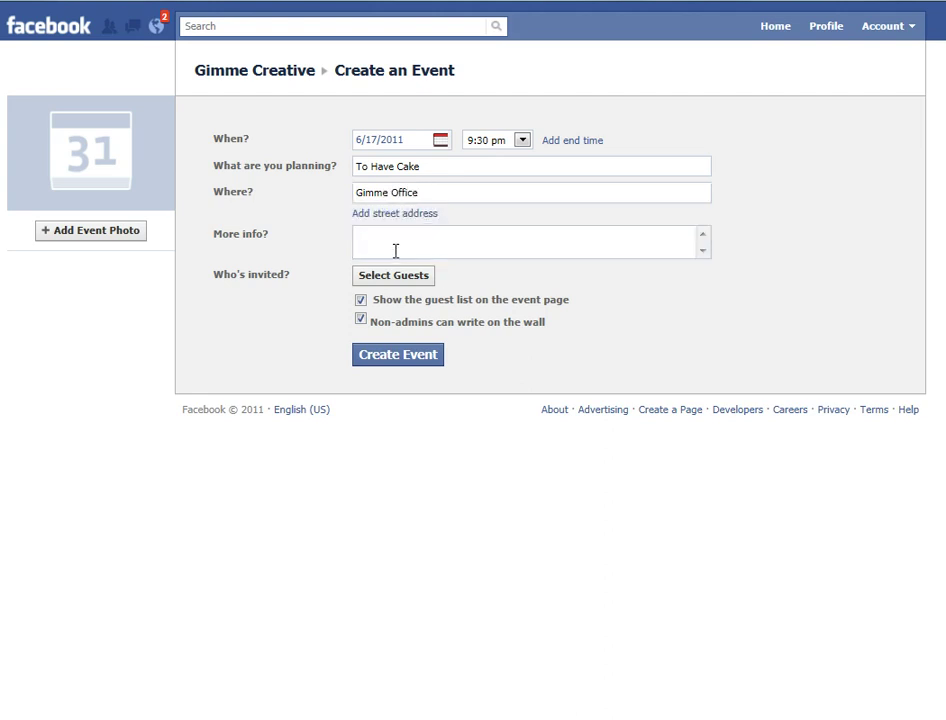
{"action": "type", "text": "Bring your"}
Give the event an end time of 10:00 pm on 6/17/2011, skipping the event photo.
{"action": "left_click", "coordinate": [566, 150]}
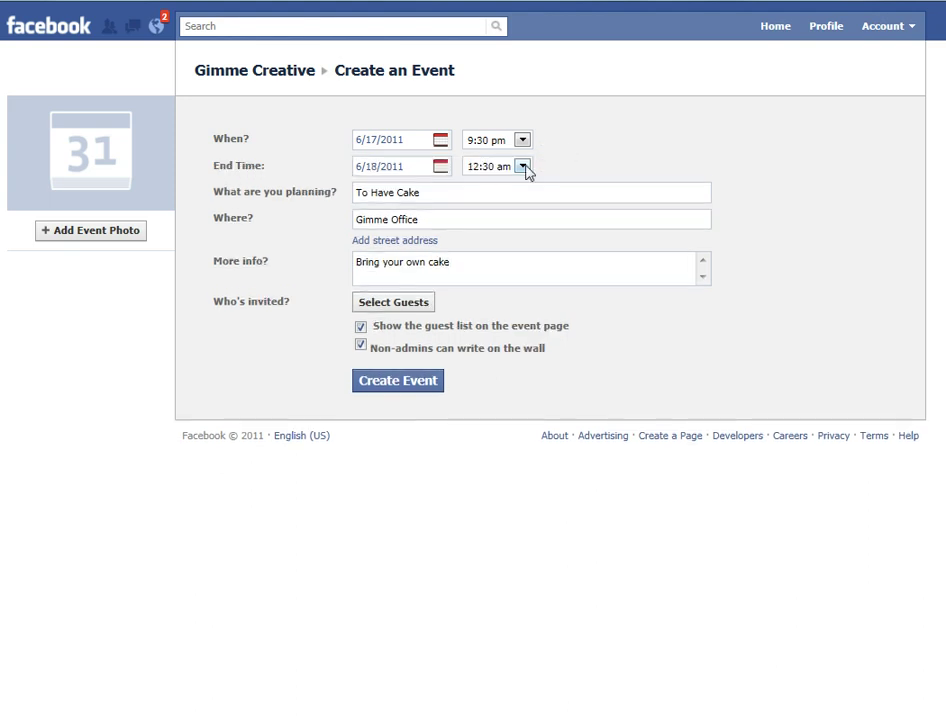
{"action": "left_click", "coordinate": [522, 167]}
{"action": "left_click_drag", "start_coordinate": [528, 213], "coordinate": [513, 327]}
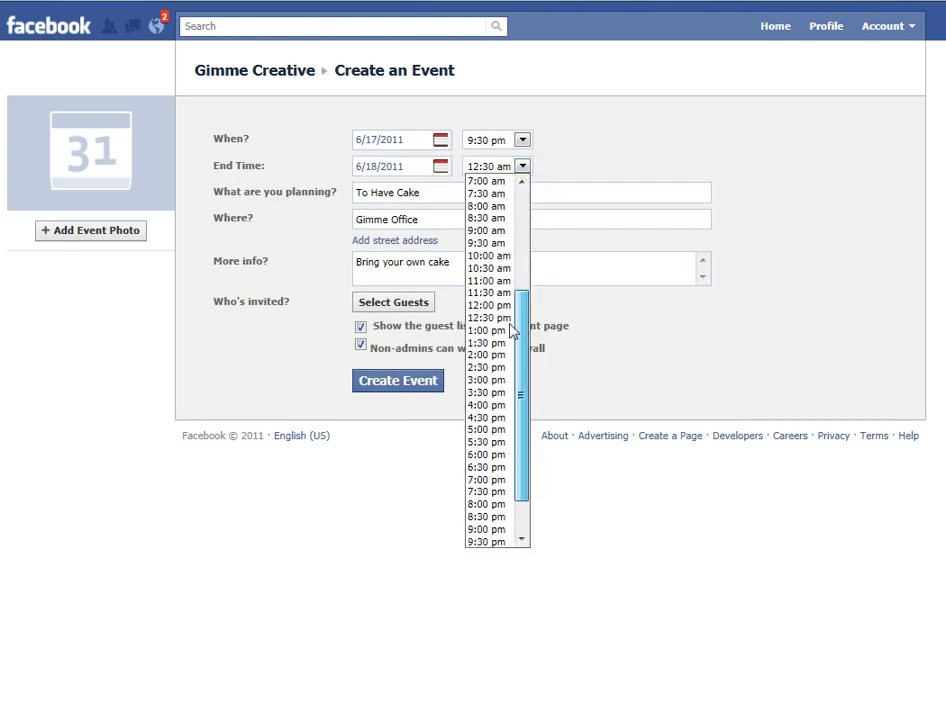
{"action": "left_click_drag", "start_coordinate": [529, 407], "coordinate": [522, 454]}
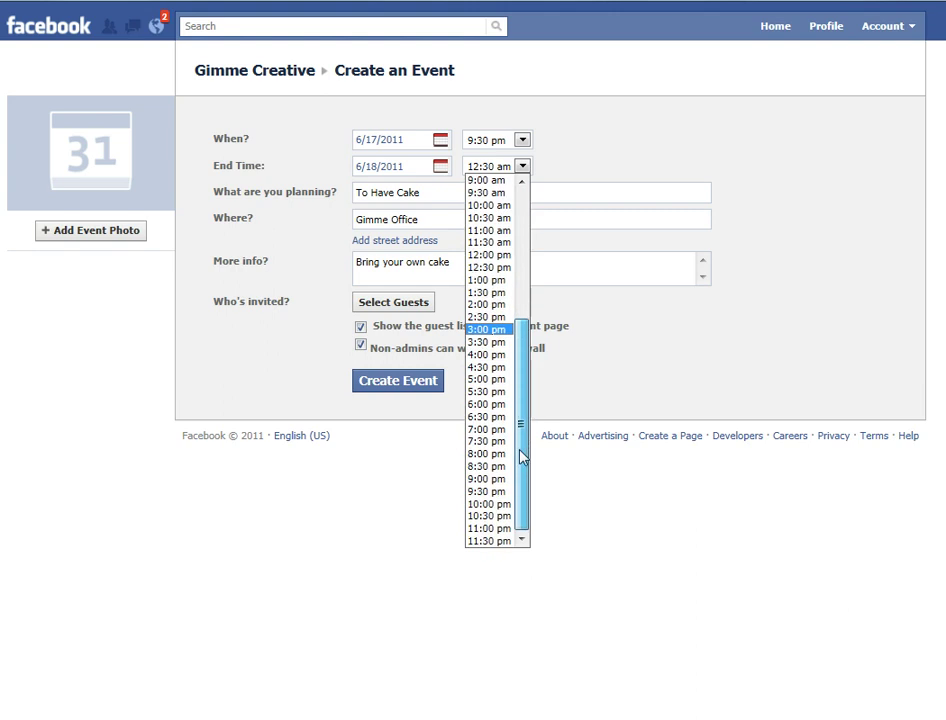
{"action": "left_click", "coordinate": [500, 505]}
{"action": "left_click", "coordinate": [439, 167]}
{"action": "left_click", "coordinate": [478, 268]}
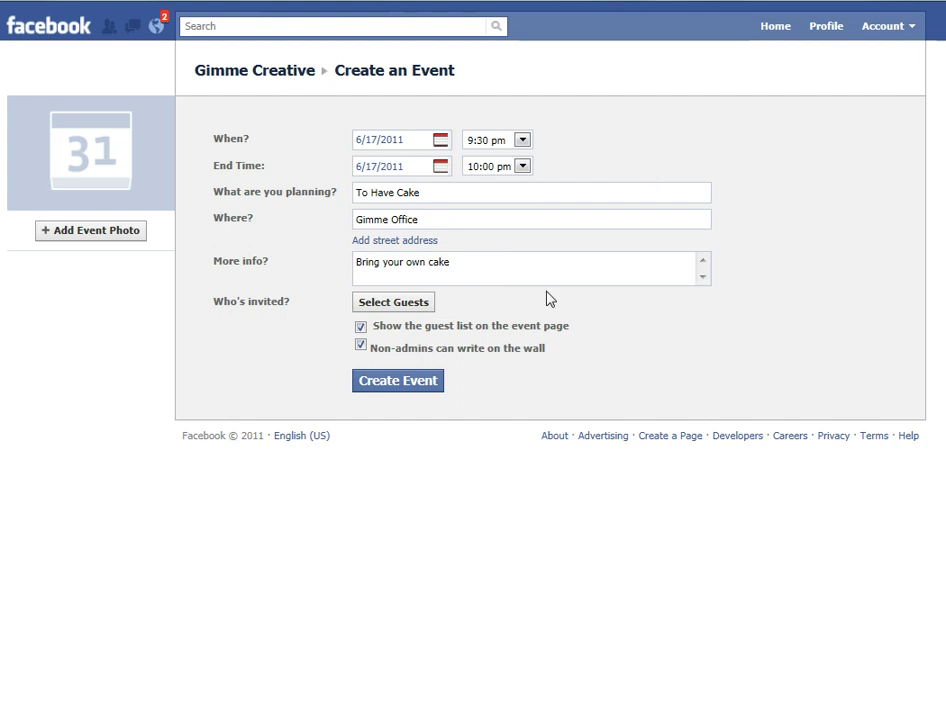
{"action": "left_click", "coordinate": [128, 236]}
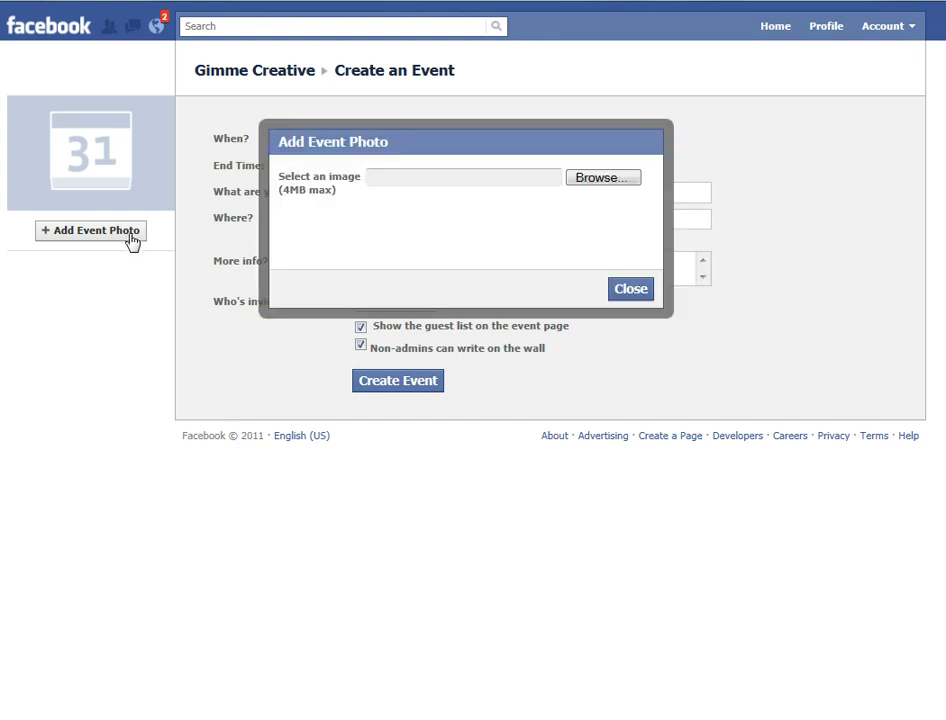
{"action": "left_click", "coordinate": [626, 296]}
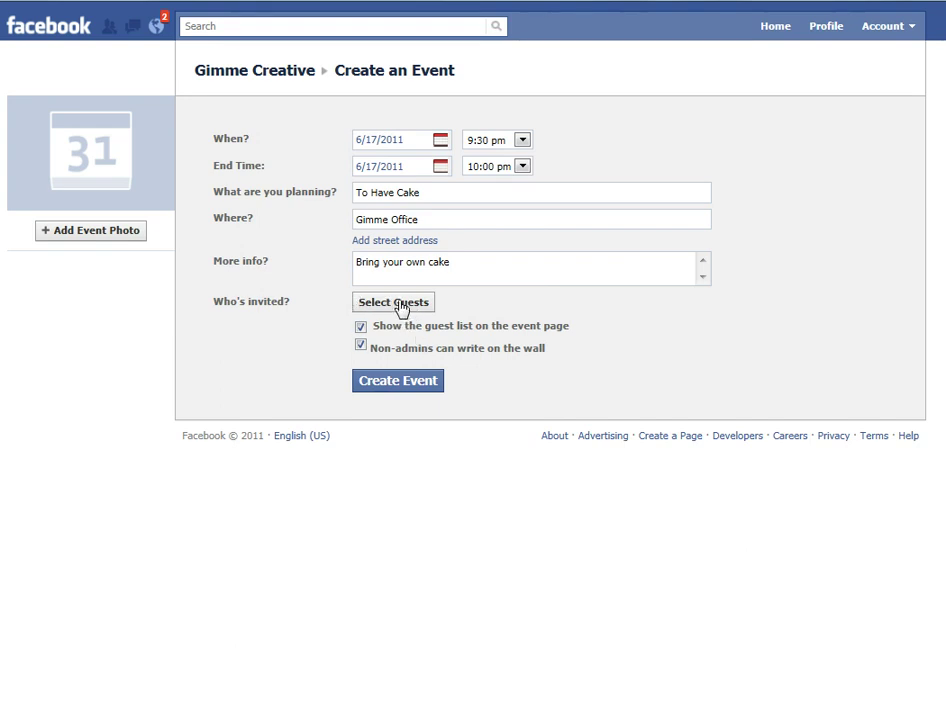
Submit the form to create the public To Have Cake event.
{"action": "left_click", "coordinate": [379, 384]}
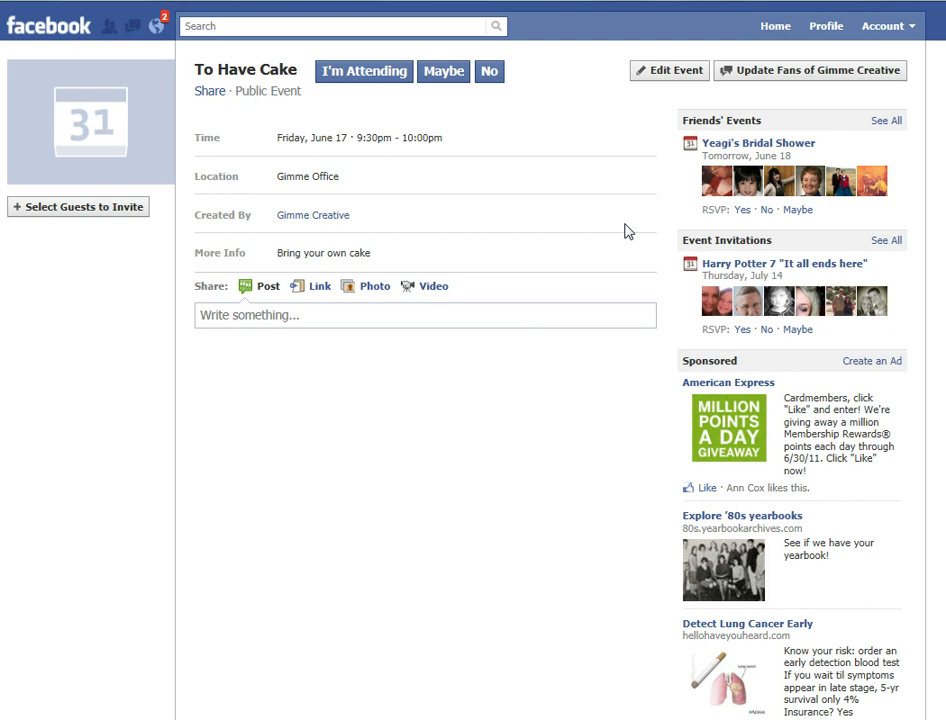
Draft a fan update 'Please come have cake' with message 'Bring some too' and the event attached.
{"action": "left_click", "coordinate": [806, 76]}
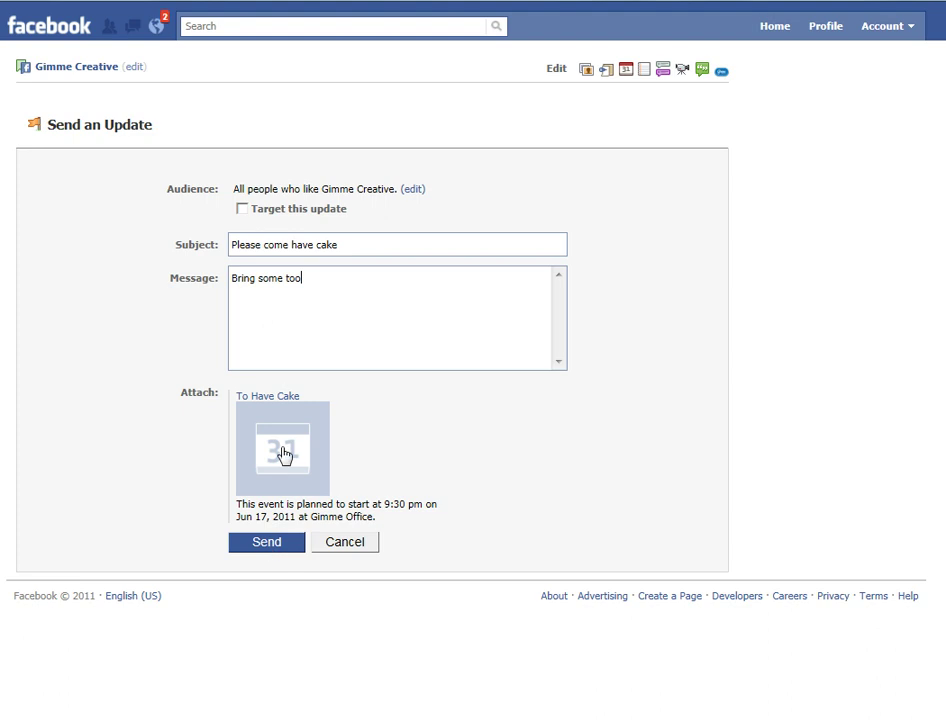
Target the update to United States fans in American Fork, UT, both male and female.
{"action": "left_click", "coordinate": [413, 190]}
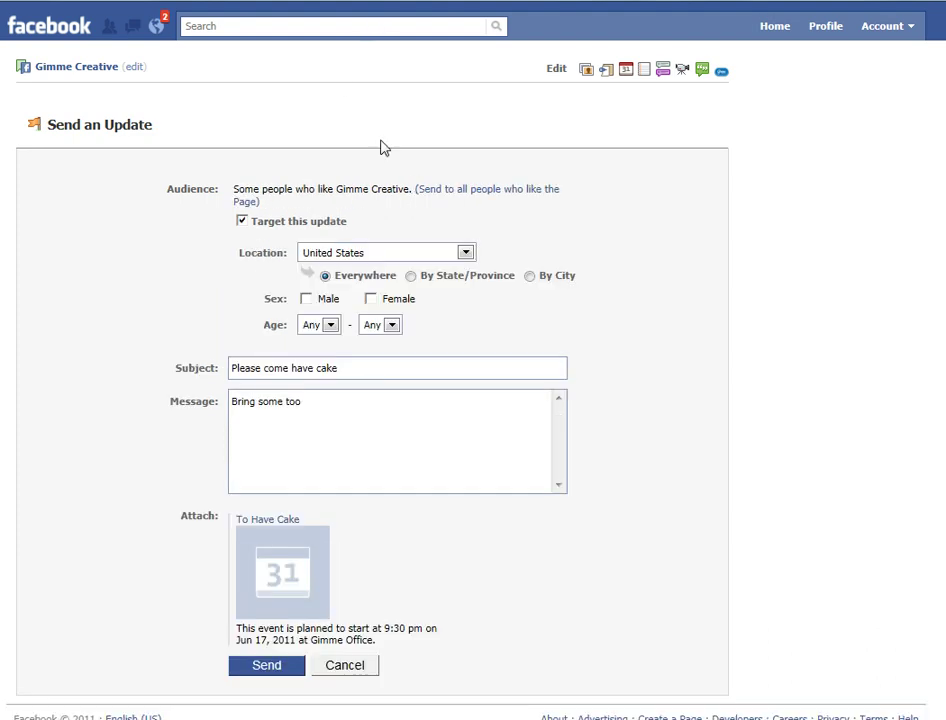
{"action": "left_click", "coordinate": [428, 253]}
{"action": "left_click", "coordinate": [362, 256]}
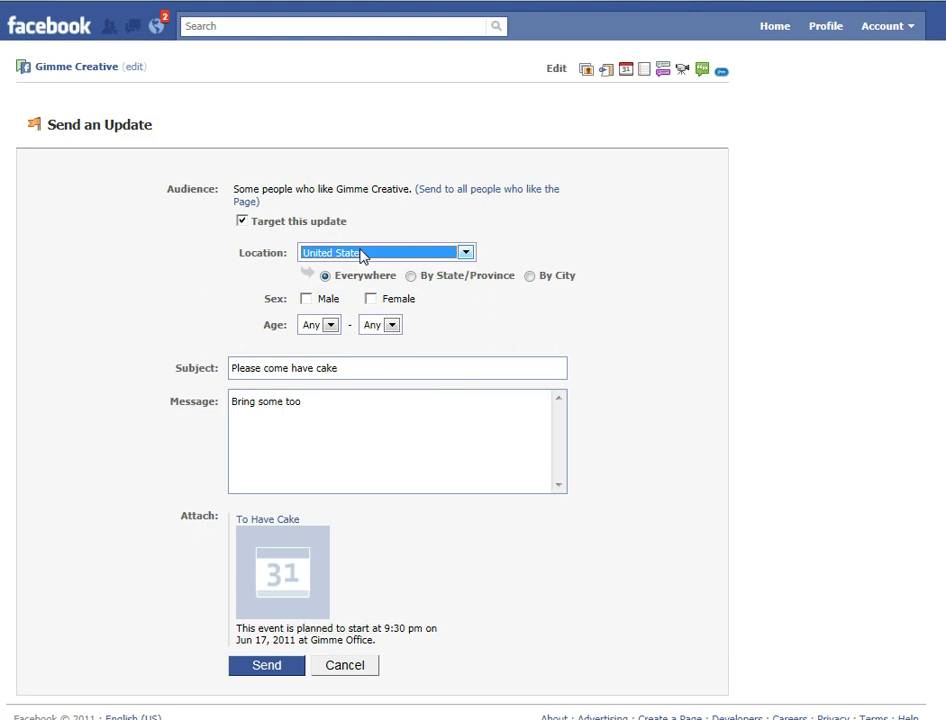
{"action": "left_click", "coordinate": [529, 279]}
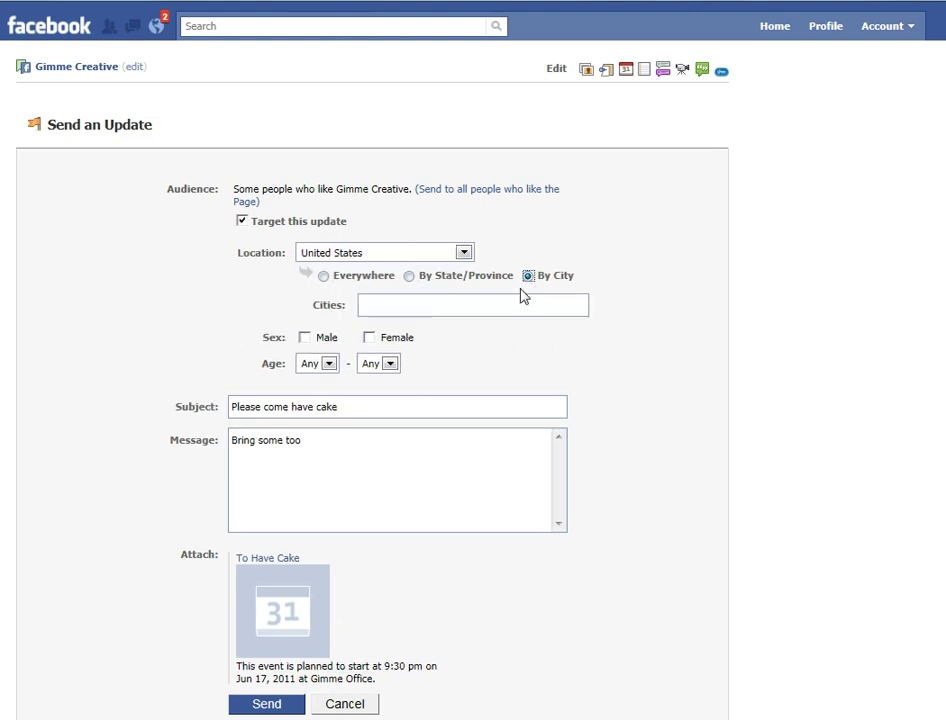
{"action": "left_click", "coordinate": [463, 310]}
{"action": "type", "text": "amer"}
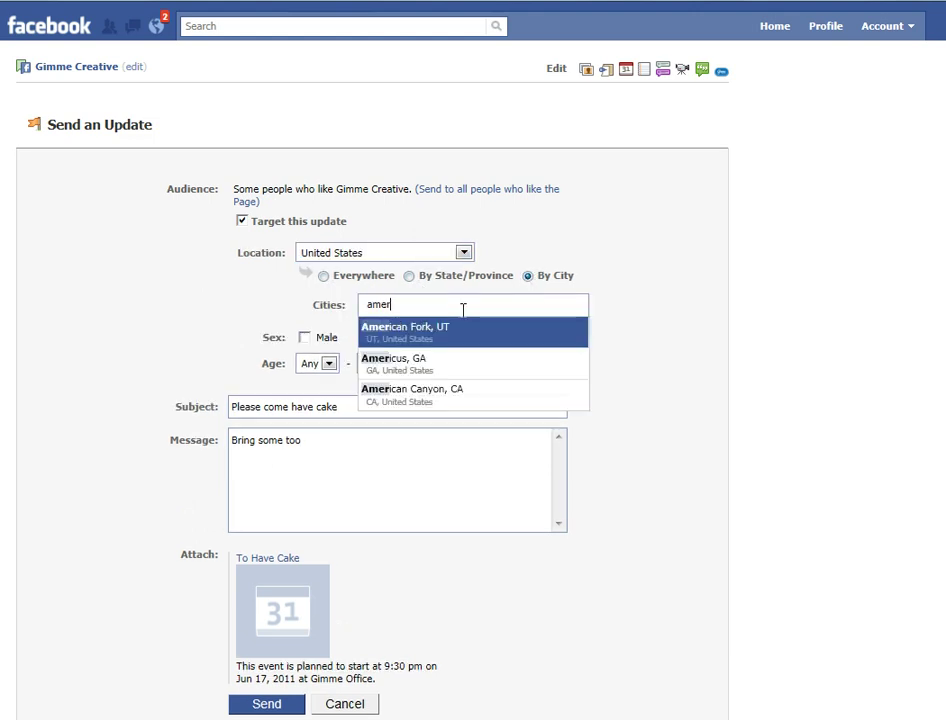
{"action": "left_click", "coordinate": [435, 331]}
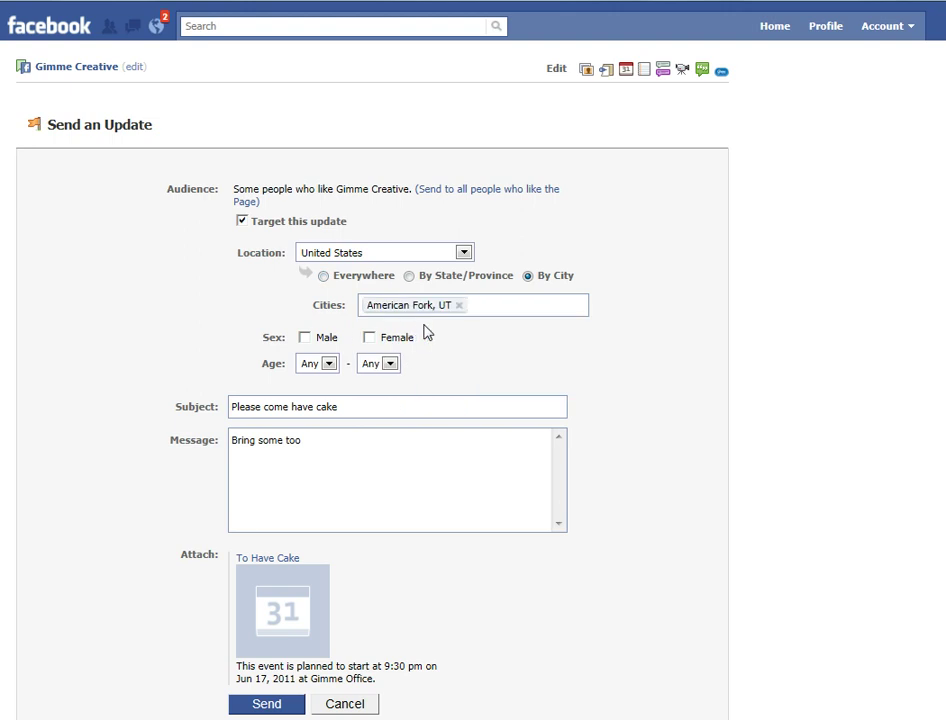
{"action": "left_click", "coordinate": [305, 340]}
{"action": "left_click", "coordinate": [372, 339]}
Discard the unsent update and return to the Gimme Creative page's Events list by searching 'gimme'.
{"action": "left_click", "coordinate": [343, 704]}
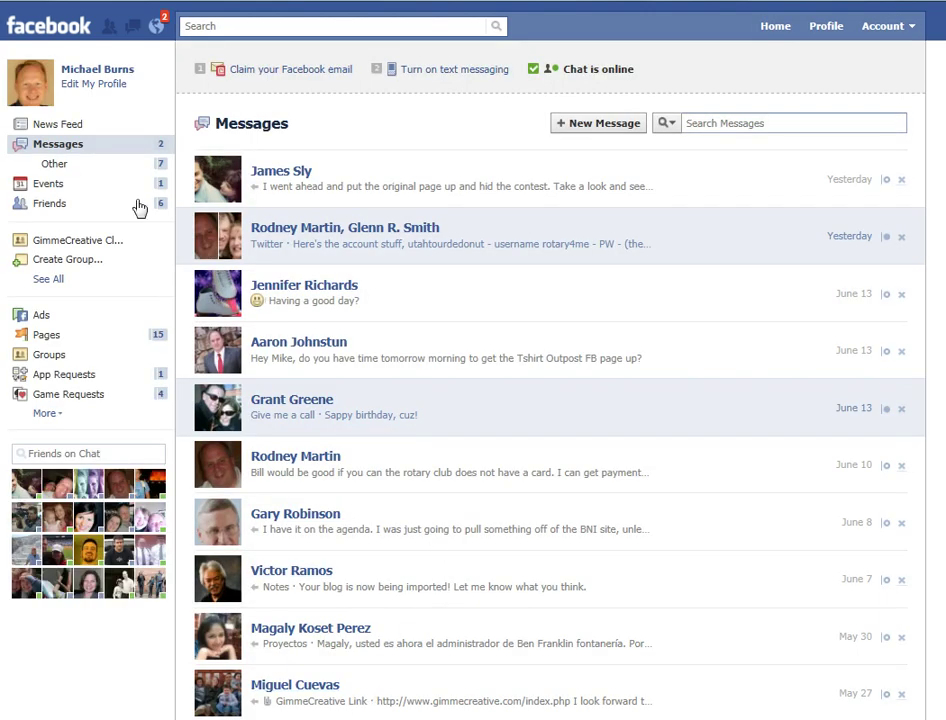
{"action": "left_click", "coordinate": [218, 26]}
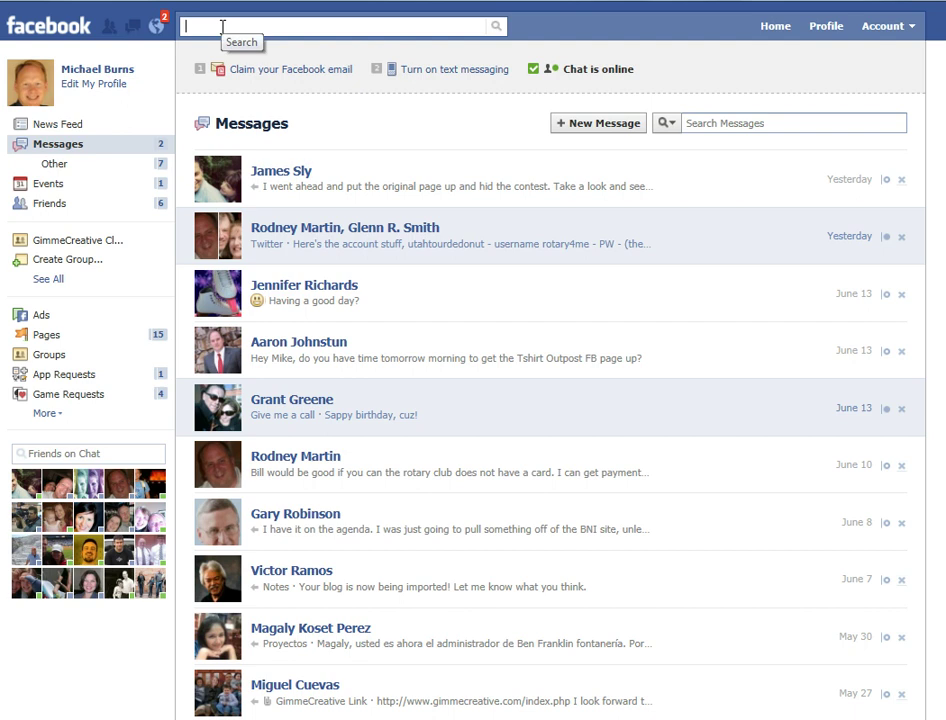
{"action": "type", "text": "gimme"}
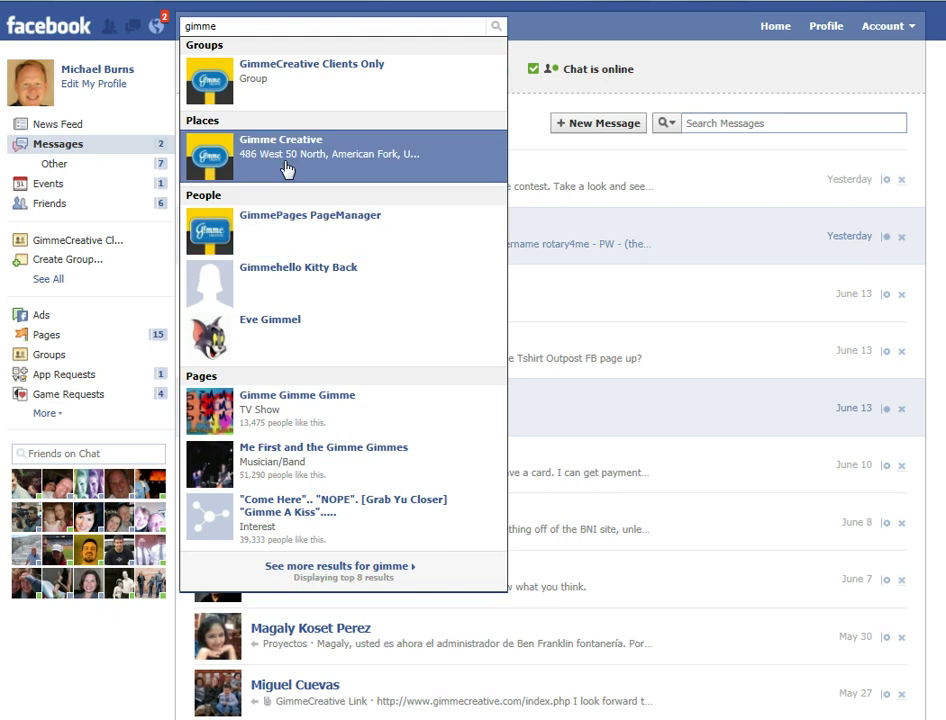
{"action": "left_click", "coordinate": [287, 170]}
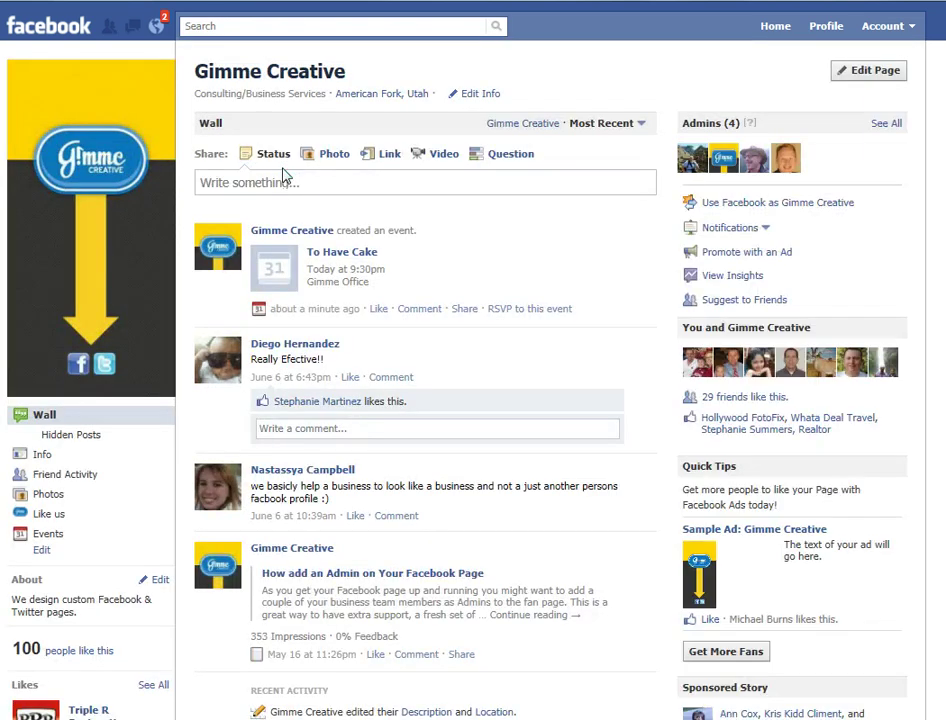
{"action": "left_click", "coordinate": [65, 536]}
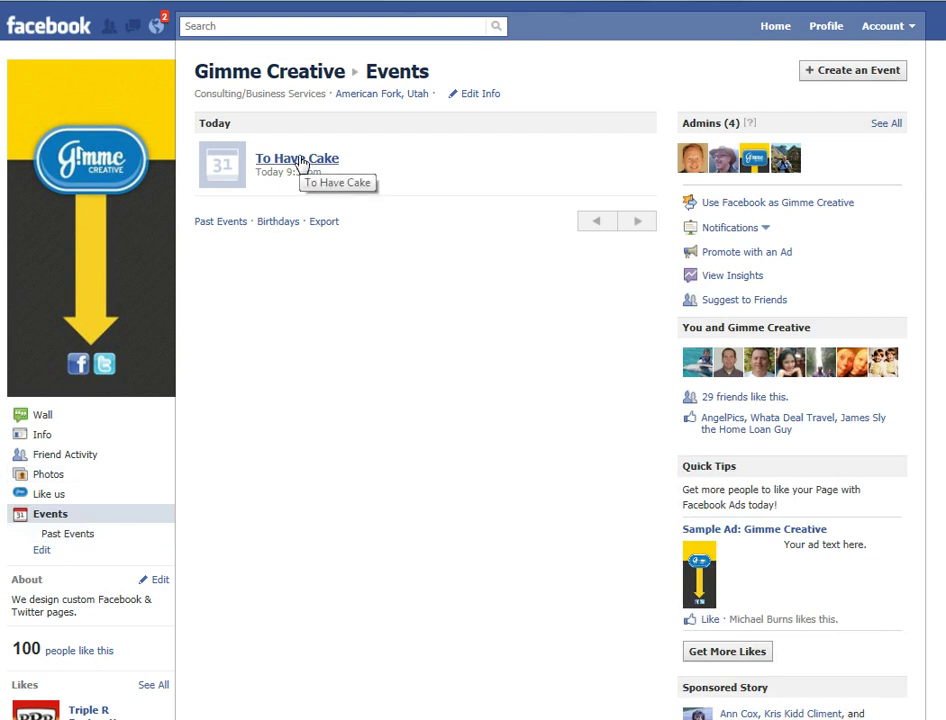
Open the To Have Cake event and bring up its edit form.
{"action": "left_click", "coordinate": [300, 160]}
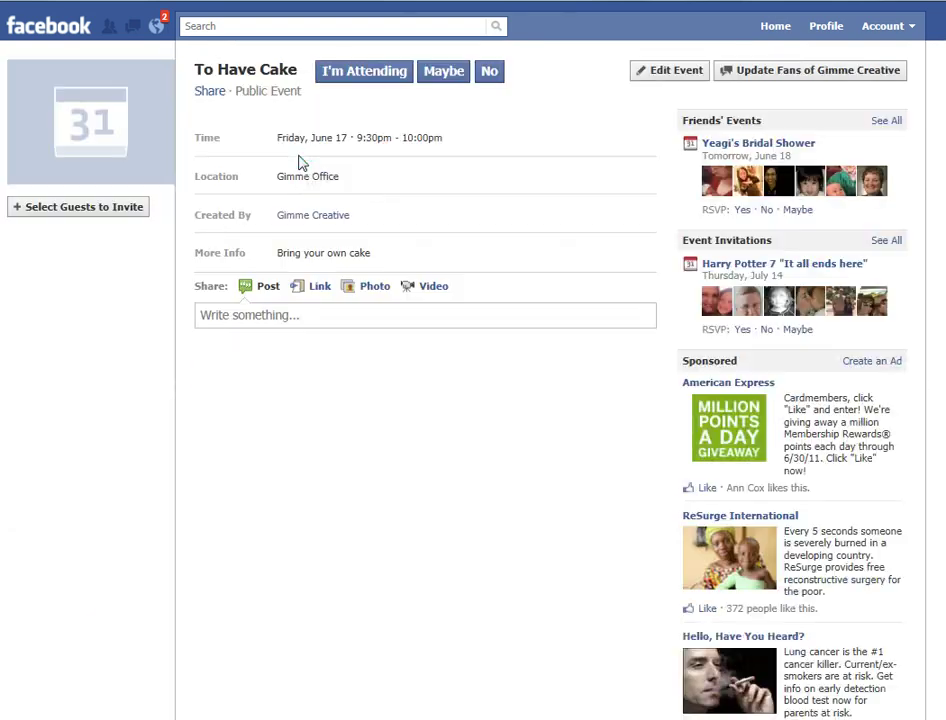
{"action": "left_click", "coordinate": [664, 70]}
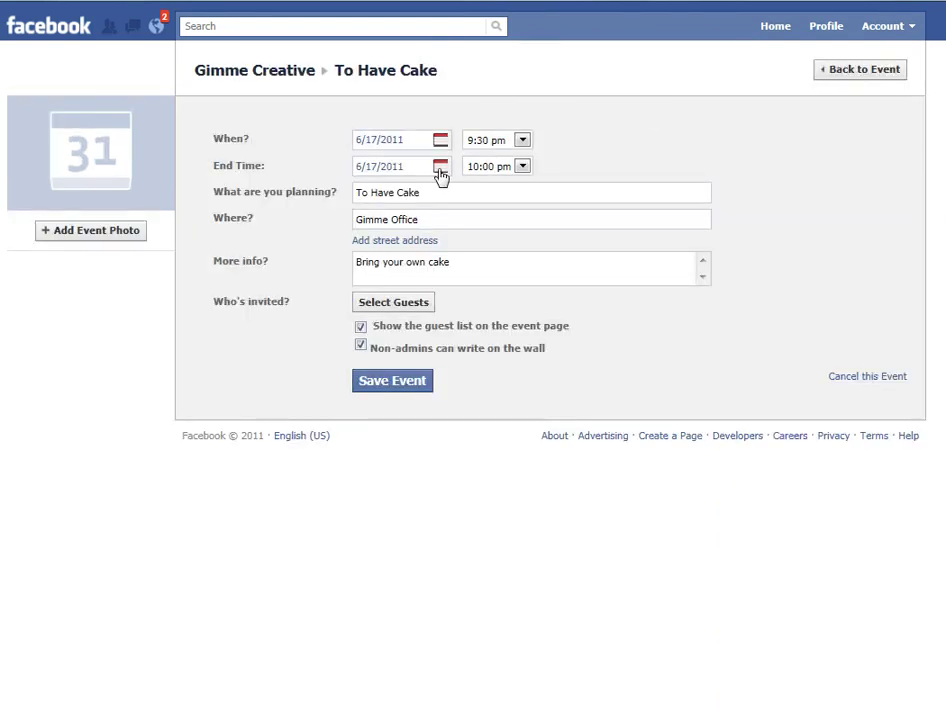
Cancel the To Have Cake event with the note 'Sorry I am on a diet'.
{"action": "left_click", "coordinate": [870, 380]}
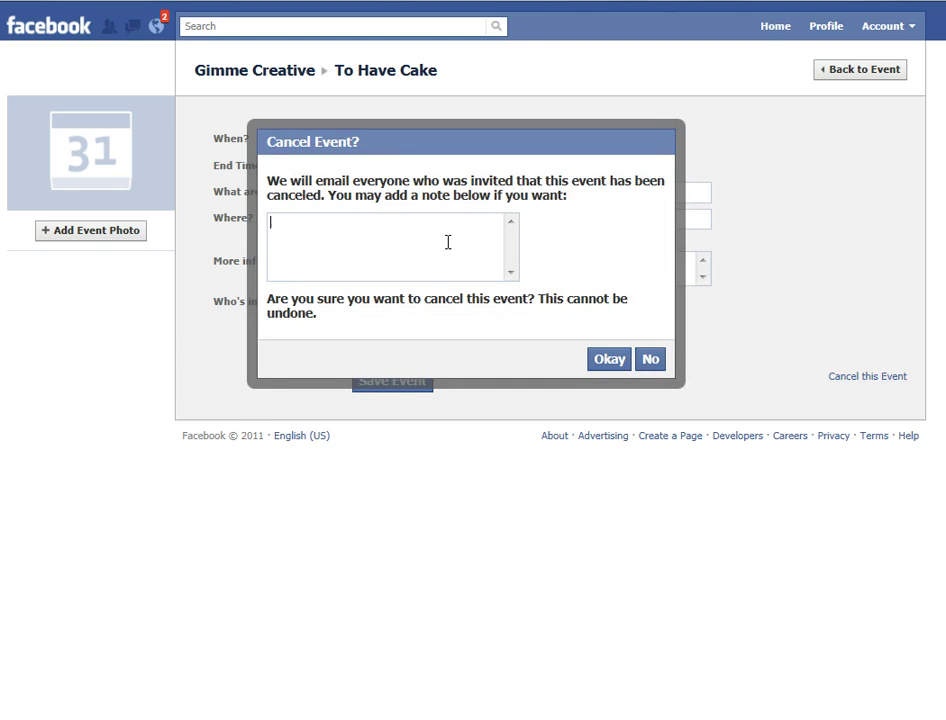
{"action": "type", "text": "Sorry I am on a diet"}
{"action": "left_click", "coordinate": [611, 360]}
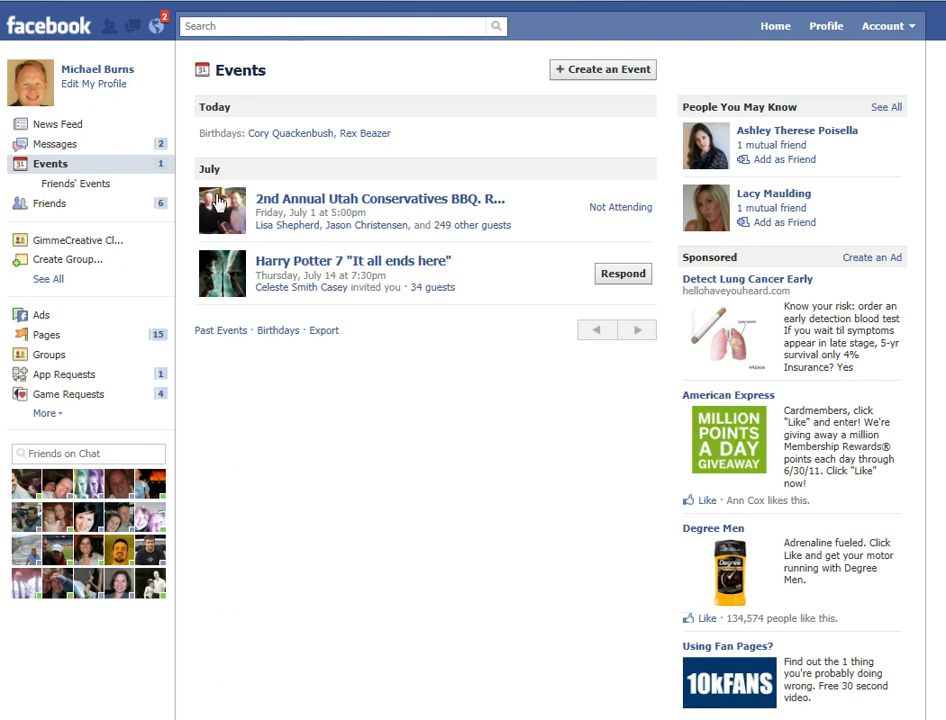
Search 'gimme' and reopen the Gimme Creative page's wall.
{"action": "left_click", "coordinate": [263, 27]}
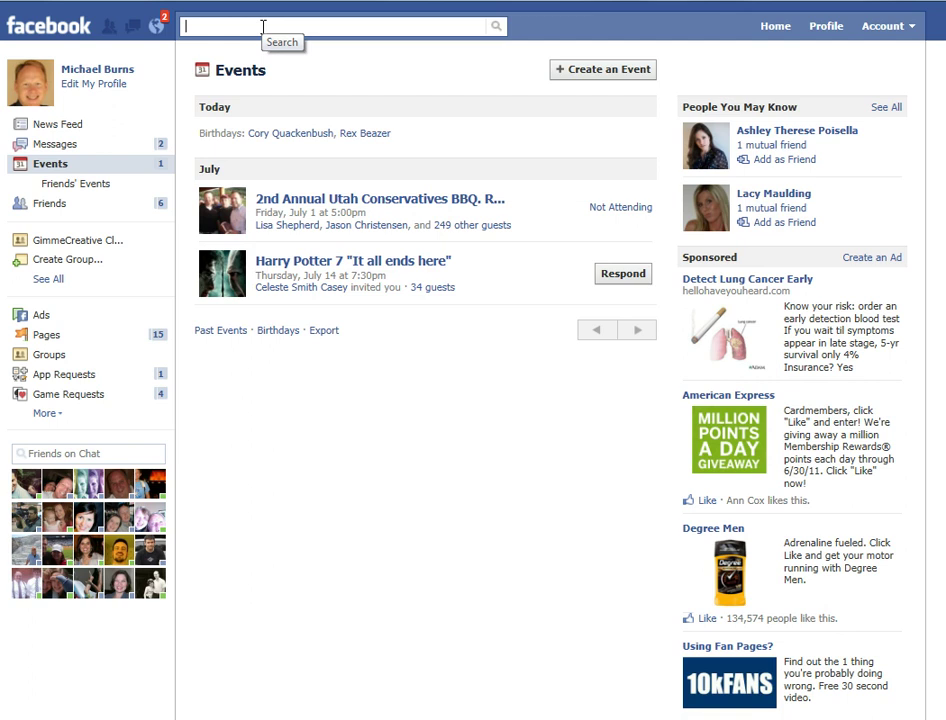
{"action": "type", "text": "gimme"}
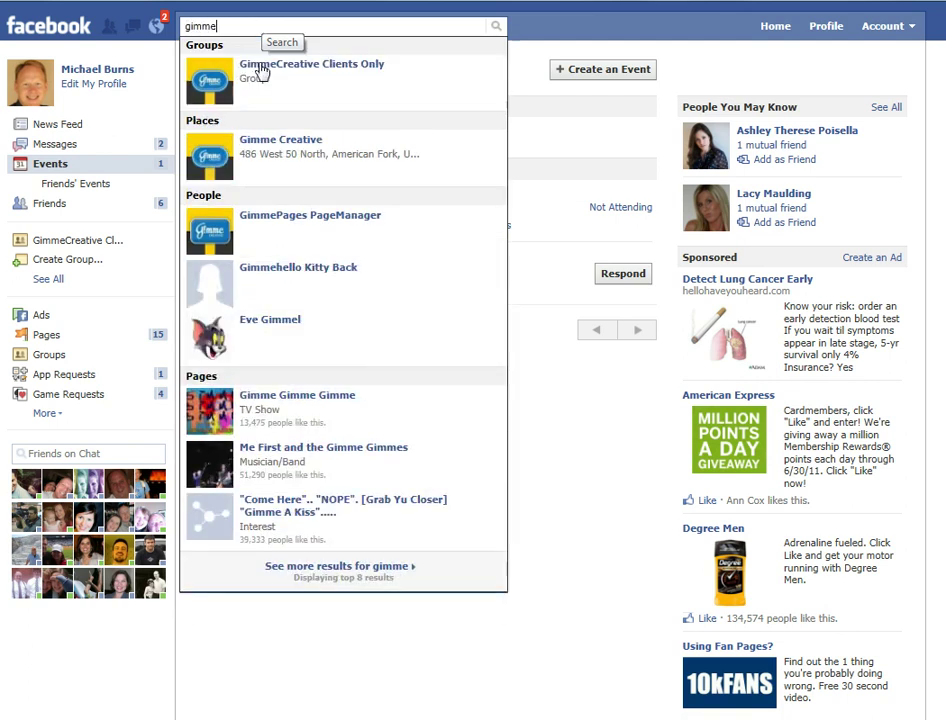
{"action": "left_click", "coordinate": [268, 147]}
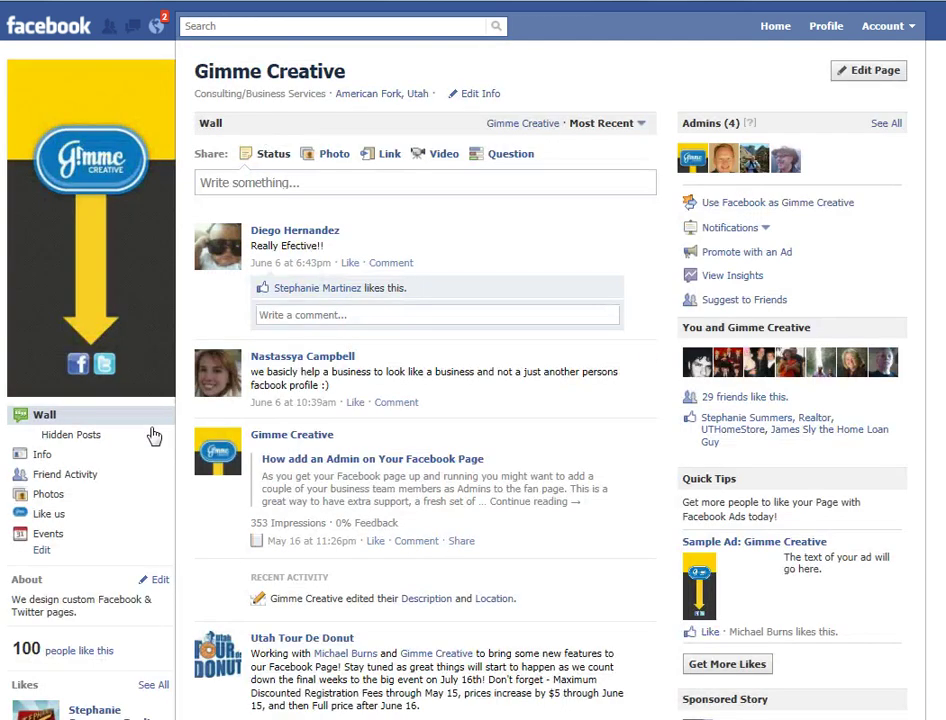